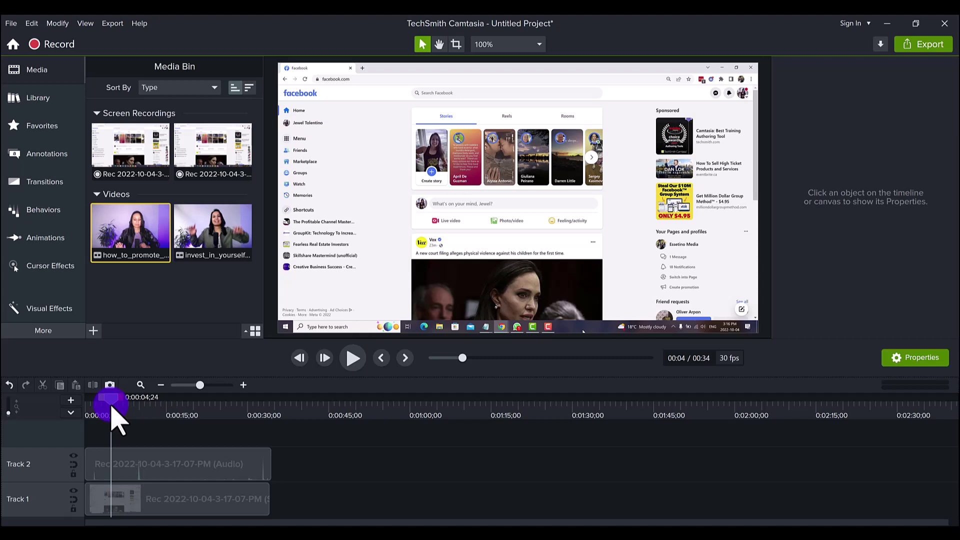
# - Show the Visual Effects library, with Freeze Region, Colorize, Glow and Drop Shadow, from More
pyautogui.click(35, 331)
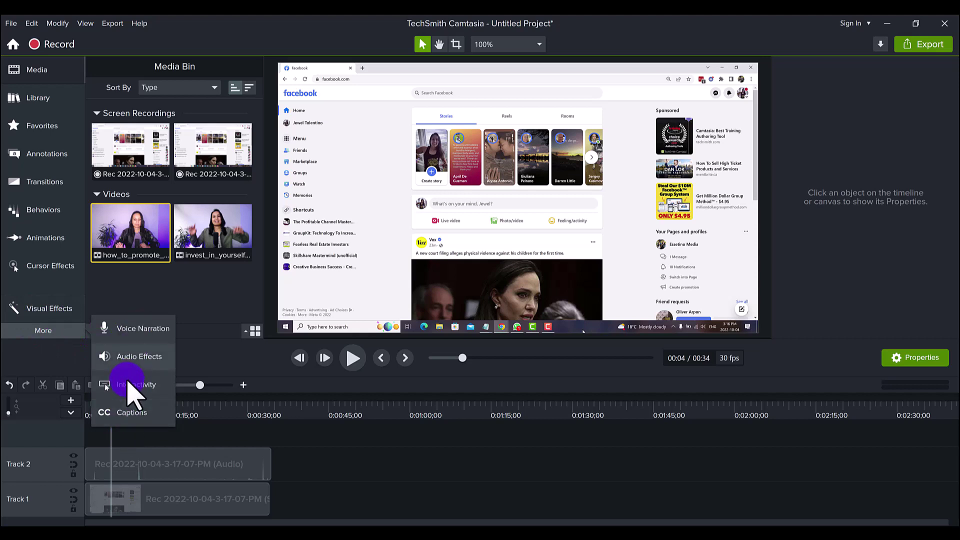
pyautogui.click(39, 314)
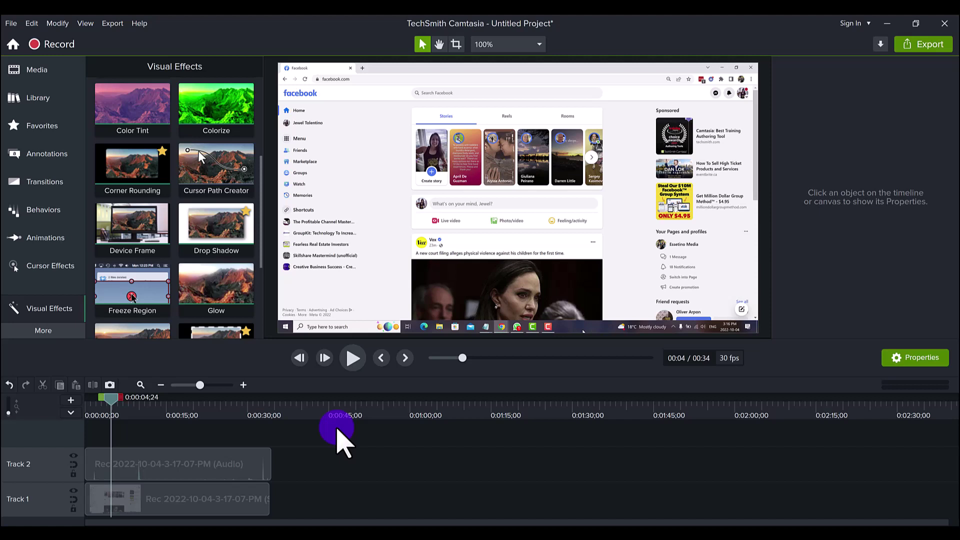
# - Place the how_to_promote_your_book_on_youtube clip on Track 2 after the recording and preview near 1:01
pyautogui.click(17, 70)
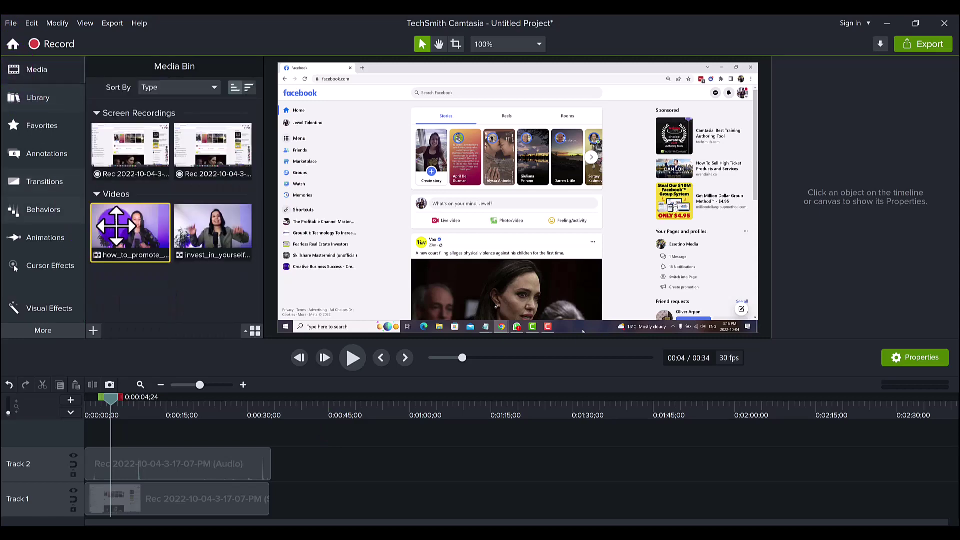
pyautogui.moveTo(131, 233); pyautogui.dragTo(343, 461)
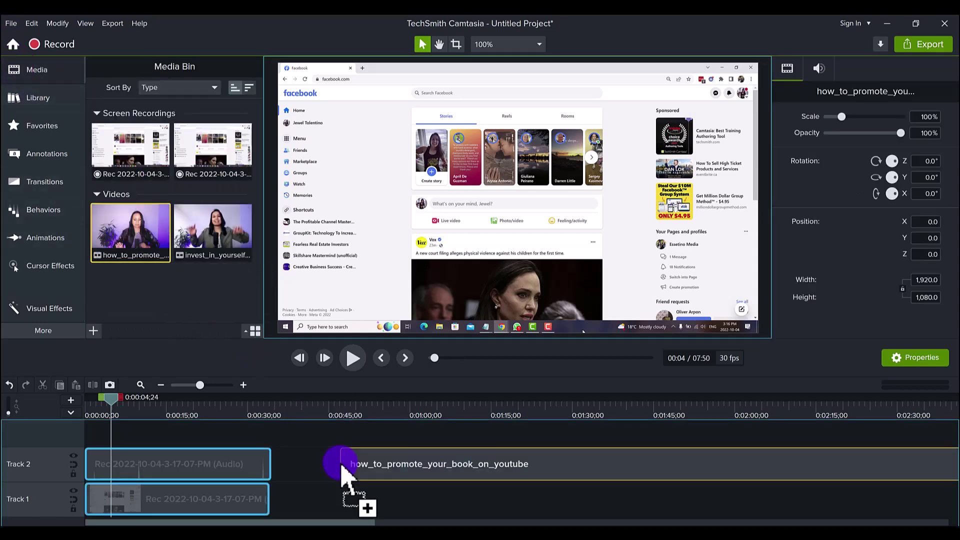
pyautogui.click(378, 415)
pyautogui.moveTo(379, 413); pyautogui.dragTo(420, 404)
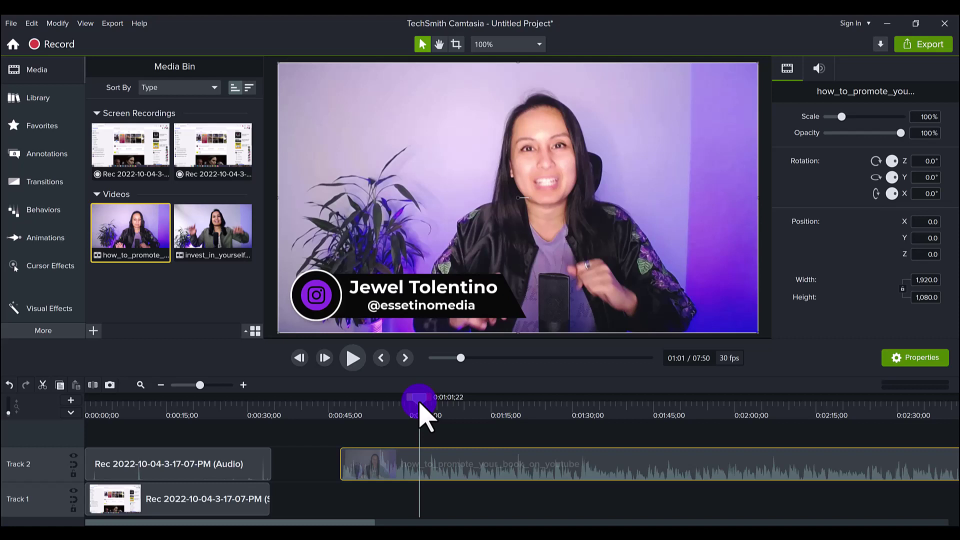
# - Scrub the screen recording from 0:05 to just past 0:11 to locate the Facebook chat notification
pyautogui.click(117, 409)
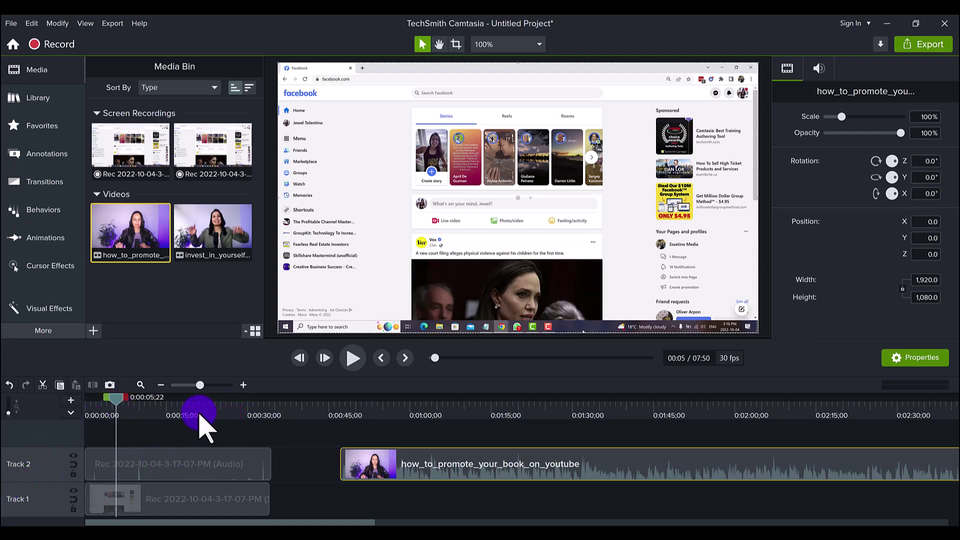
pyautogui.click(130, 420)
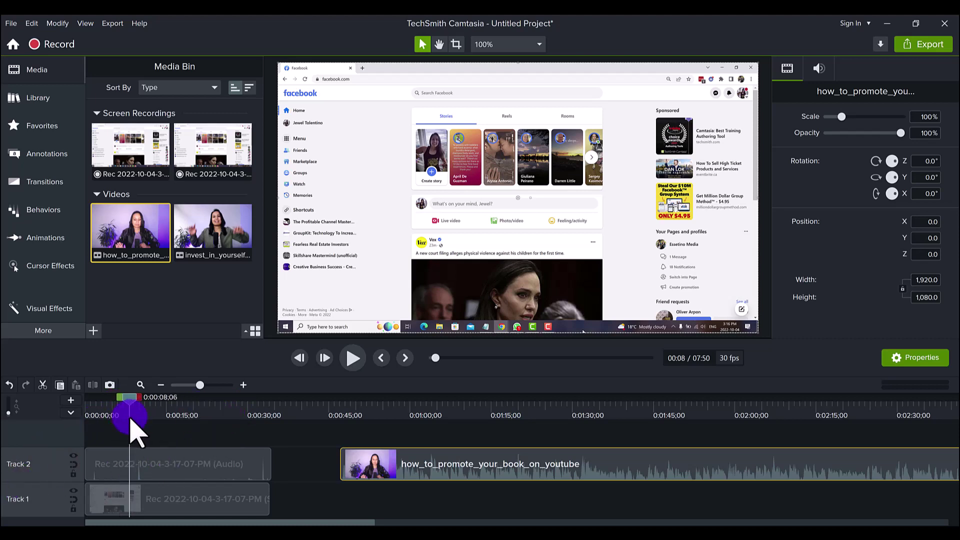
pyautogui.moveTo(131, 423); pyautogui.dragTo(145, 421)
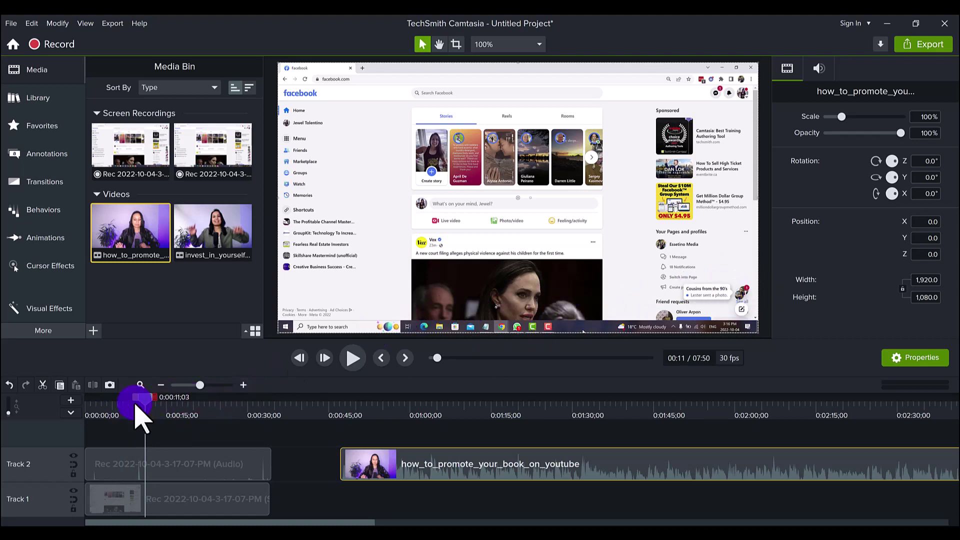
pyautogui.moveTo(135, 405)
pyautogui.mouseDown()
pyautogui.moveTo(150, 408)
pyautogui.moveTo(118, 400)
pyautogui.mouseUp()
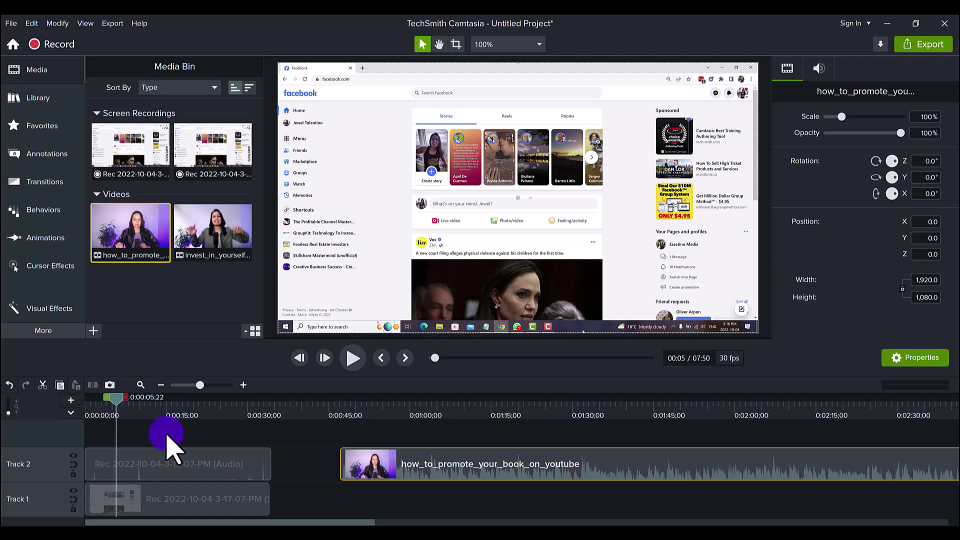
# - Apply Freeze Region from the Visual Effects gallery to the Track 1 screen recording
pyautogui.click(40, 310)
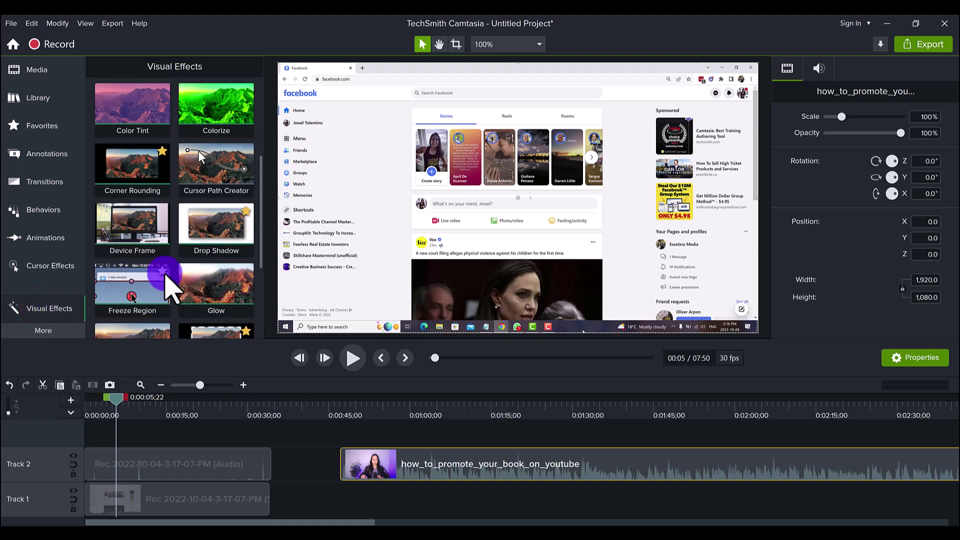
pyautogui.scroll(-1, 170, 281)
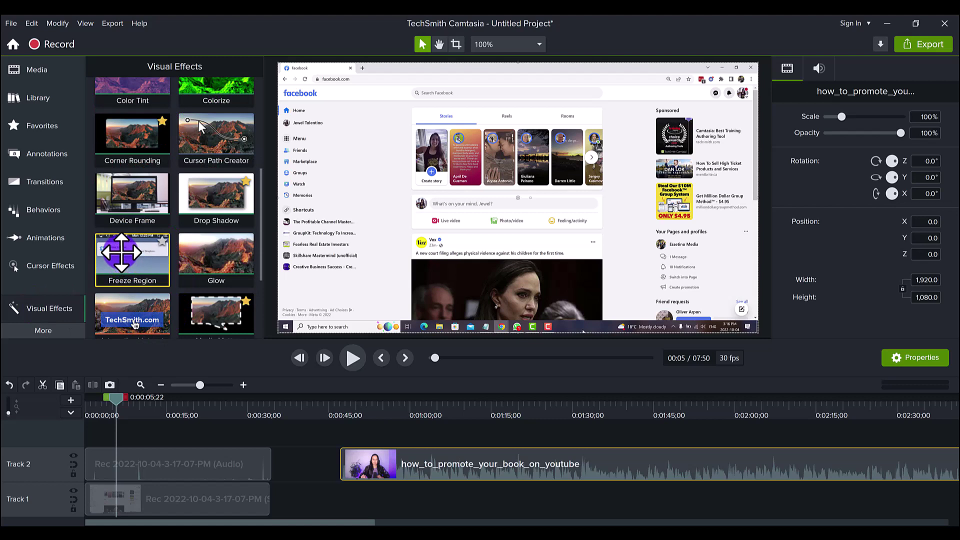
pyautogui.moveTo(123, 247); pyautogui.dragTo(140, 515)
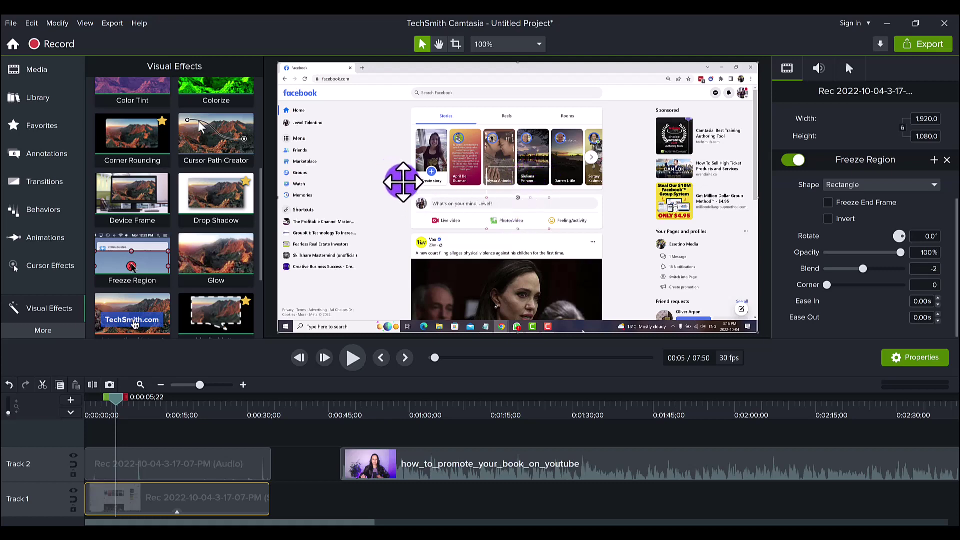
# - Shift the freeze region's box on the canvas and preview the recording at about 0:07
pyautogui.moveTo(402, 182)
pyautogui.mouseDown()
pyautogui.moveTo(429, 225)
pyautogui.moveTo(397, 197)
pyautogui.moveTo(397, 172)
pyautogui.mouseUp()
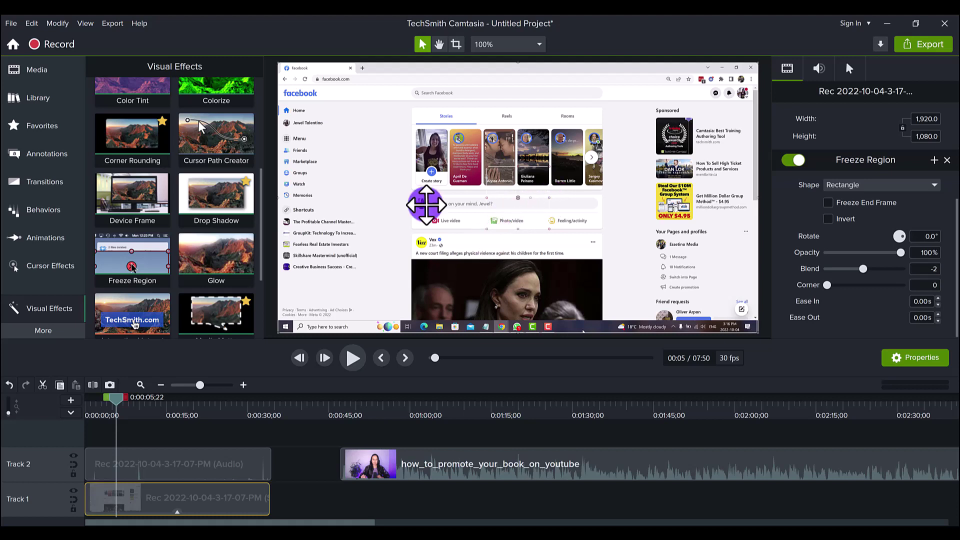
pyautogui.moveTo(123, 414)
pyautogui.mouseDown()
pyautogui.moveTo(141, 415)
pyautogui.moveTo(122, 415)
pyautogui.mouseUp()
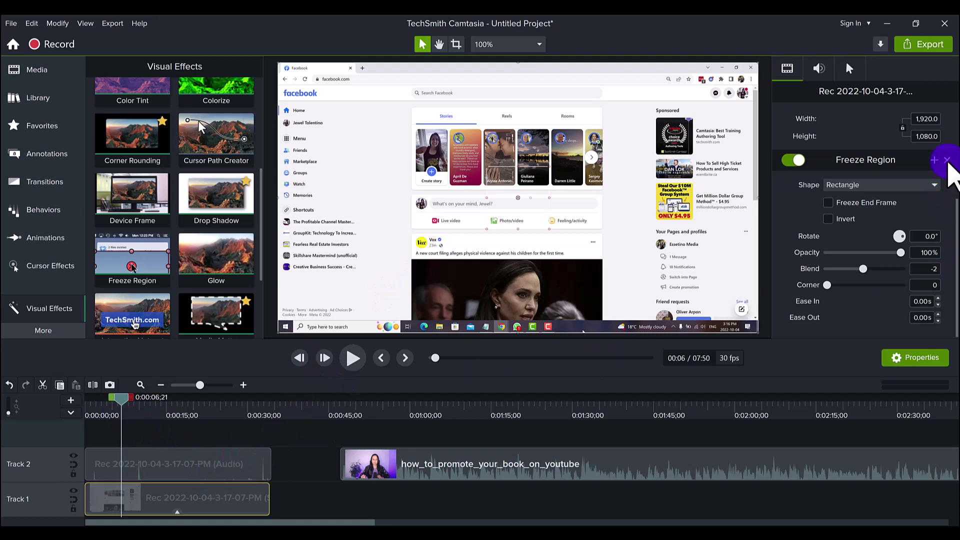
# - Remove Freeze Region, scale the recording to 78.8% showing its lower-right, then reapply Freeze Region
pyautogui.click(946, 160)
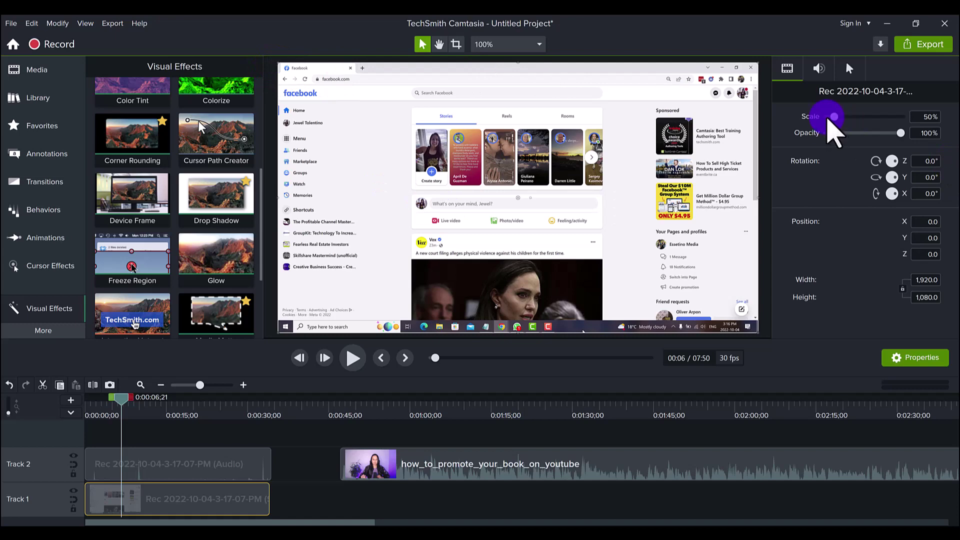
pyautogui.moveTo(835, 121); pyautogui.dragTo(838, 125)
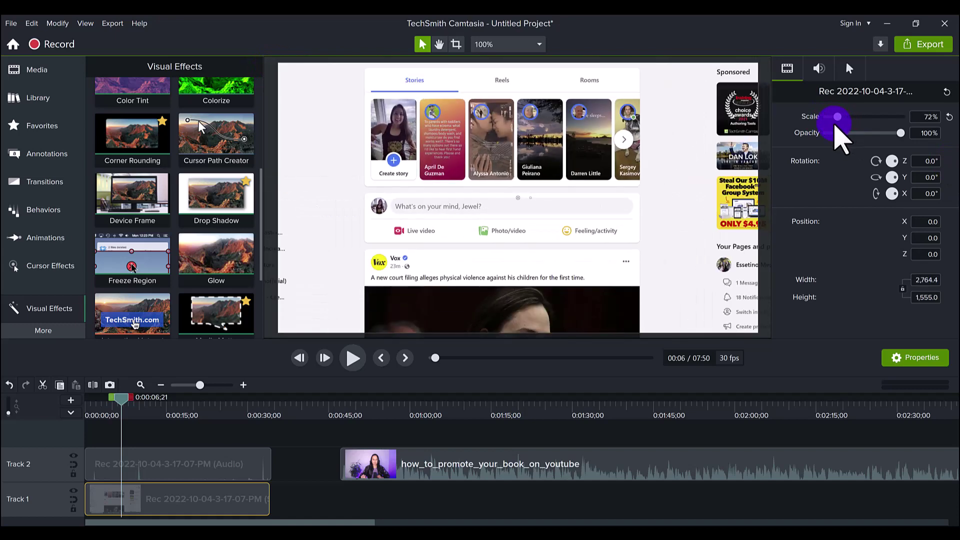
pyautogui.moveTo(836, 117); pyautogui.dragTo(839, 116)
pyautogui.moveTo(671, 283); pyautogui.dragTo(542, 223)
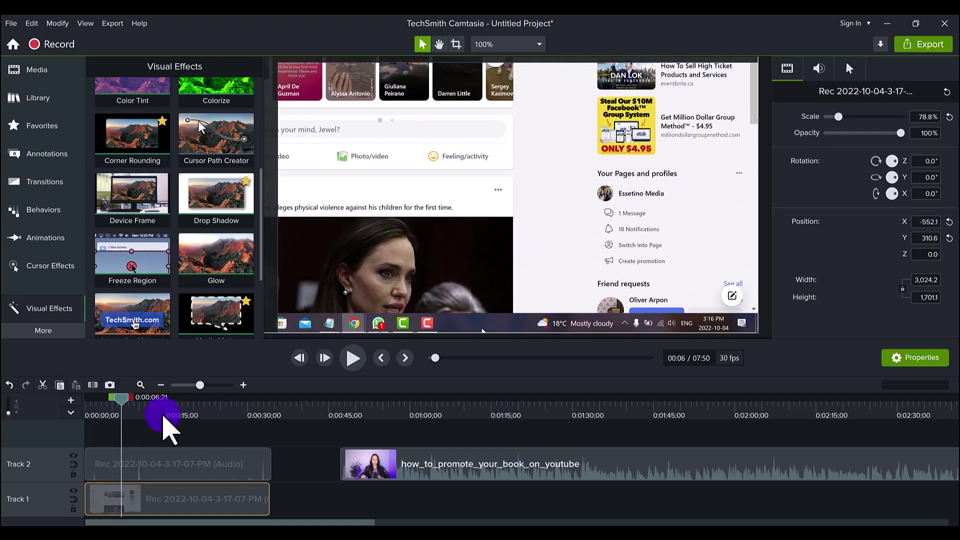
pyautogui.moveTo(133, 415)
pyautogui.mouseDown()
pyautogui.moveTo(148, 415)
pyautogui.moveTo(133, 415)
pyautogui.mouseUp()
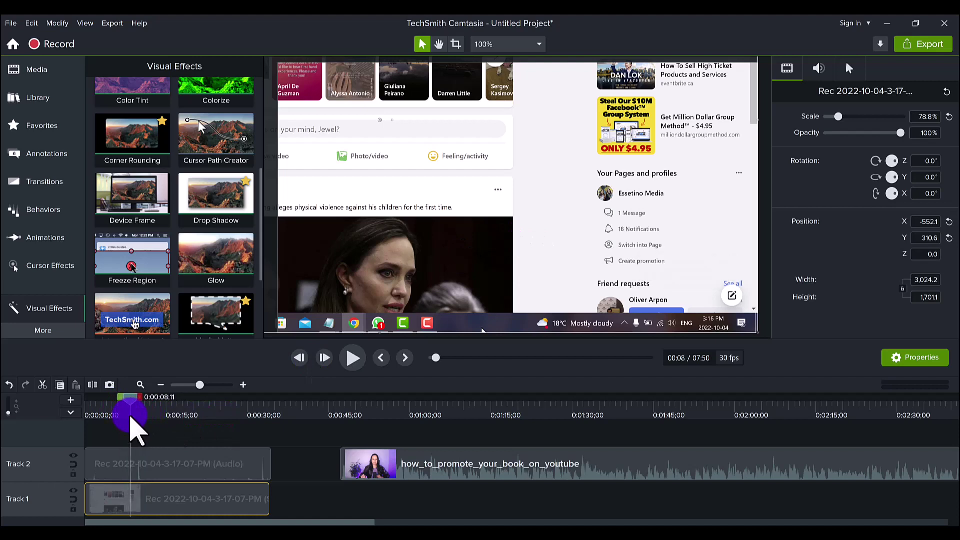
pyautogui.moveTo(132, 257); pyautogui.dragTo(138, 500)
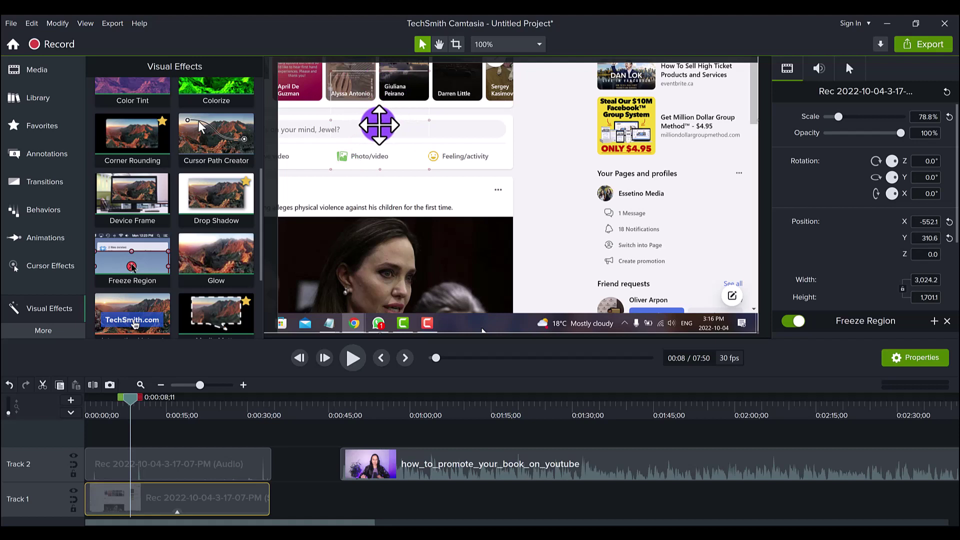
# - At 0:09, drag the Freeze Region box to the lower-right notification area of the recording
pyautogui.moveTo(130, 402)
pyautogui.mouseDown()
pyautogui.moveTo(138, 415)
pyautogui.moveTo(133, 404)
pyautogui.mouseUp()
pyautogui.scroll(2, 188, 440)
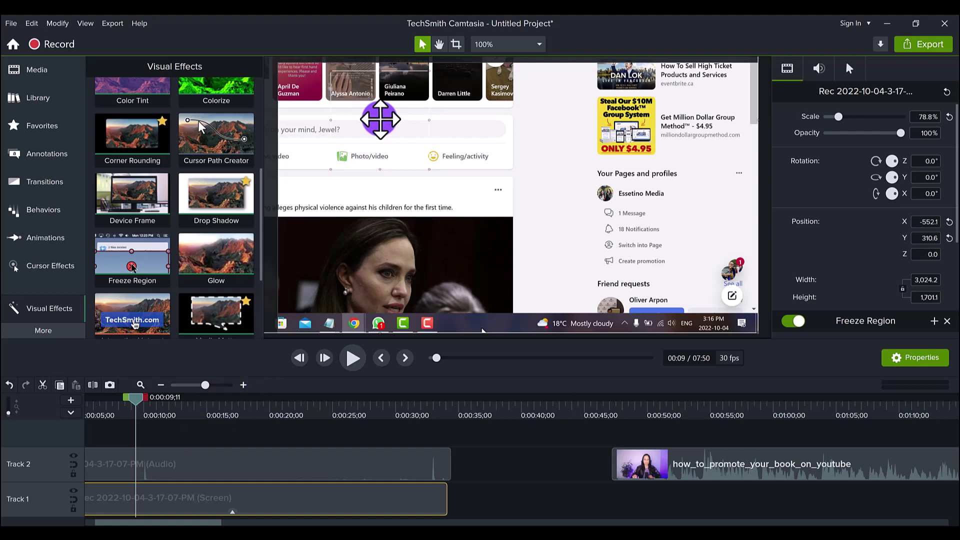
pyautogui.click(380, 119)
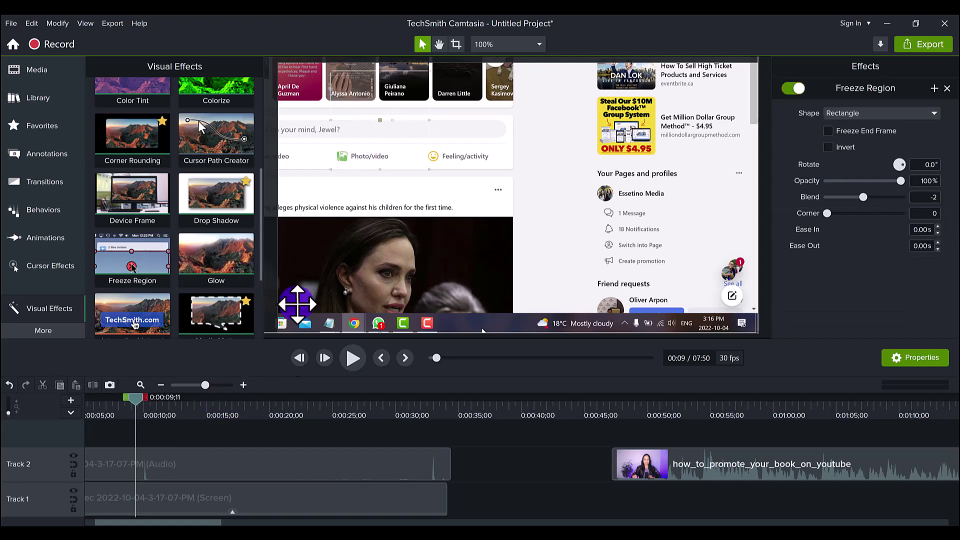
pyautogui.click(214, 504)
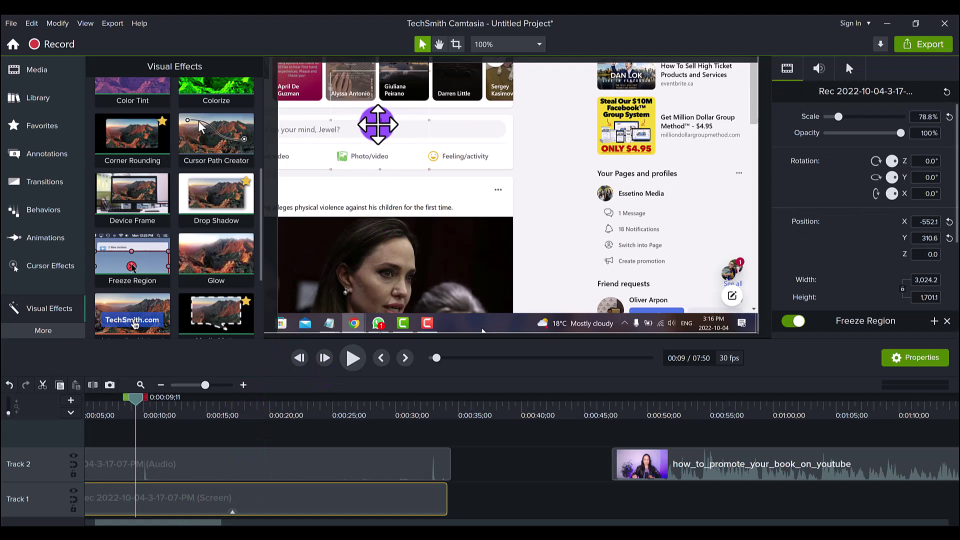
pyautogui.moveTo(381, 121); pyautogui.dragTo(708, 284)
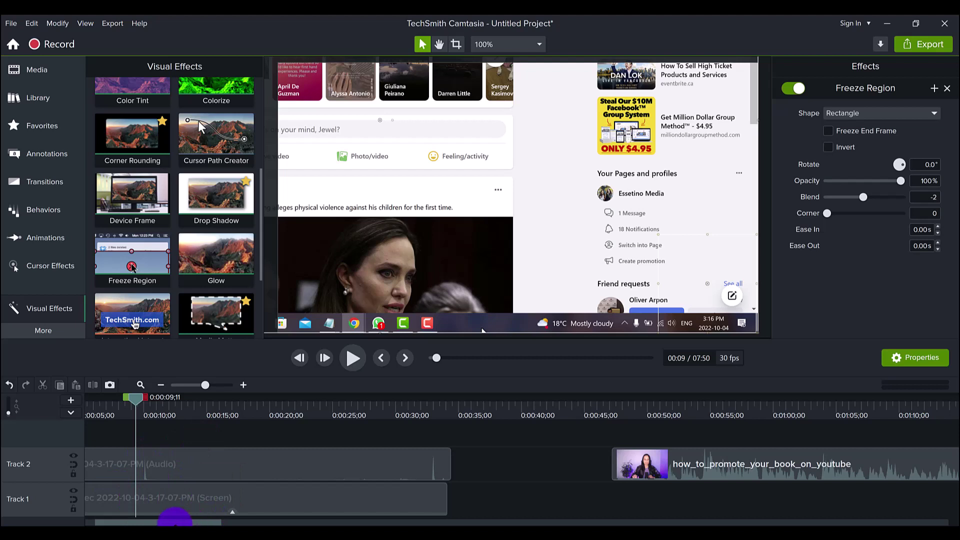
# - At about 0:09, widen the freeze region leftward and extend it down over the notifications
pyautogui.moveTo(174, 522); pyautogui.dragTo(165, 521)
pyautogui.click(105, 416)
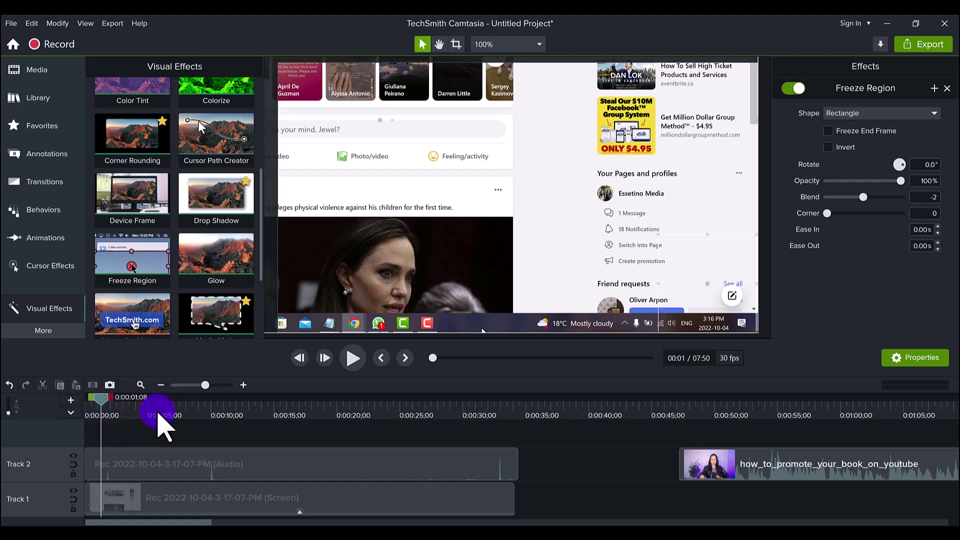
pyautogui.click(204, 405)
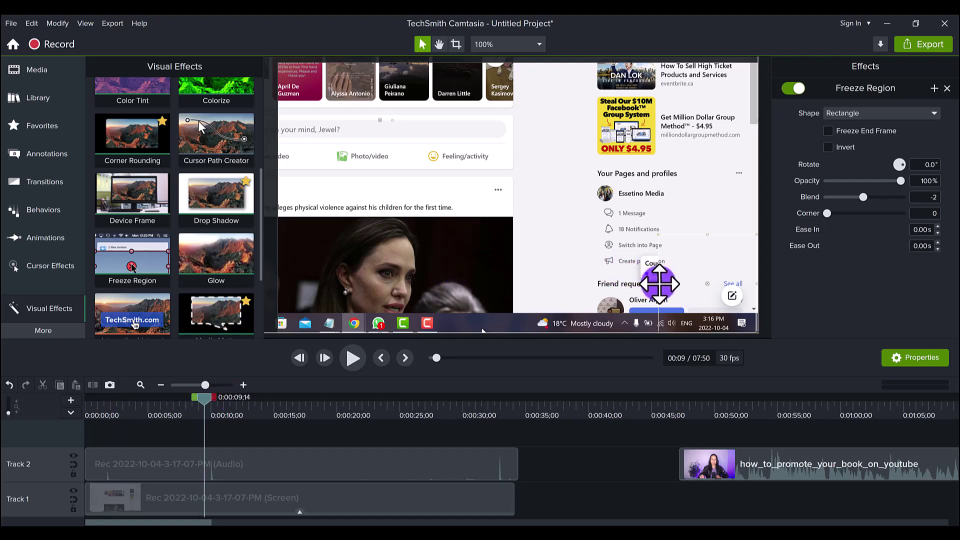
pyautogui.moveTo(659, 284); pyautogui.dragTo(634, 284)
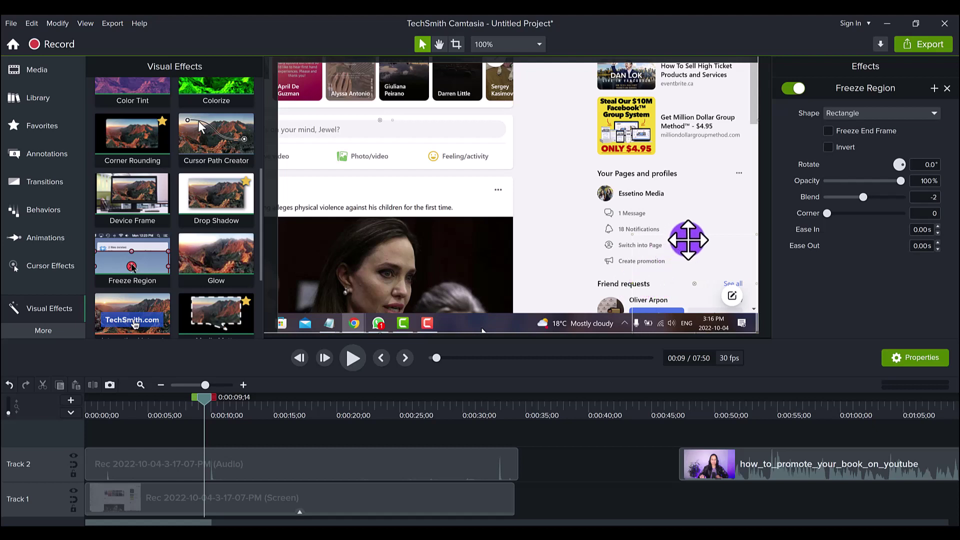
pyautogui.moveTo(692, 227); pyautogui.dragTo(695, 251)
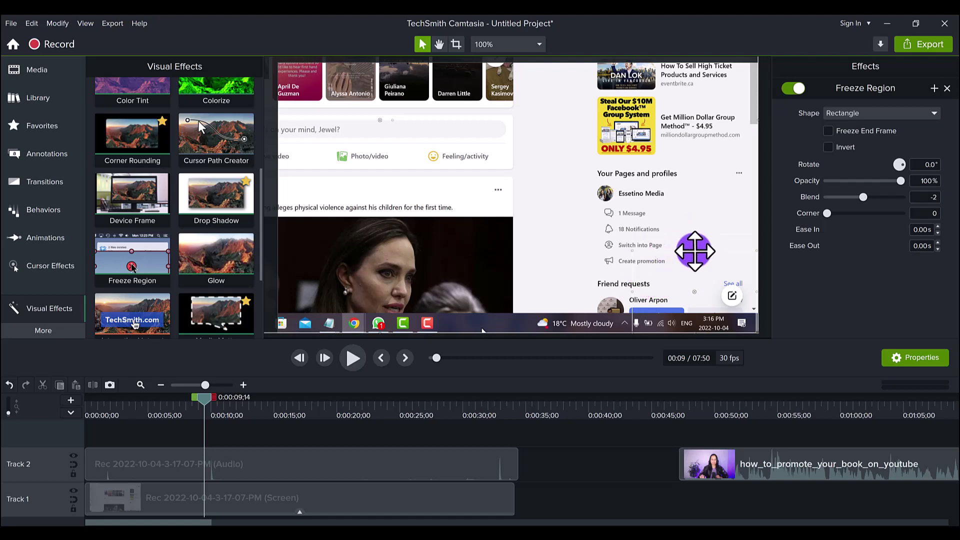
# - Preview the recording from about 0:07 with the clip deselected to check the frozen area
pyautogui.click(173, 413)
pyautogui.moveTo(173, 413); pyautogui.dragTo(171, 413)
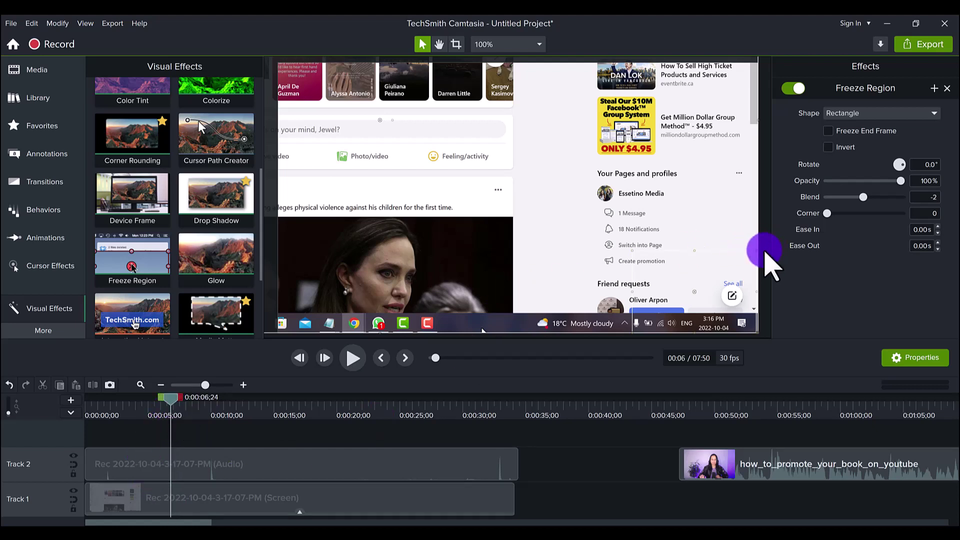
pyautogui.click(369, 440)
pyautogui.moveTo(163, 415); pyautogui.dragTo(200, 455)
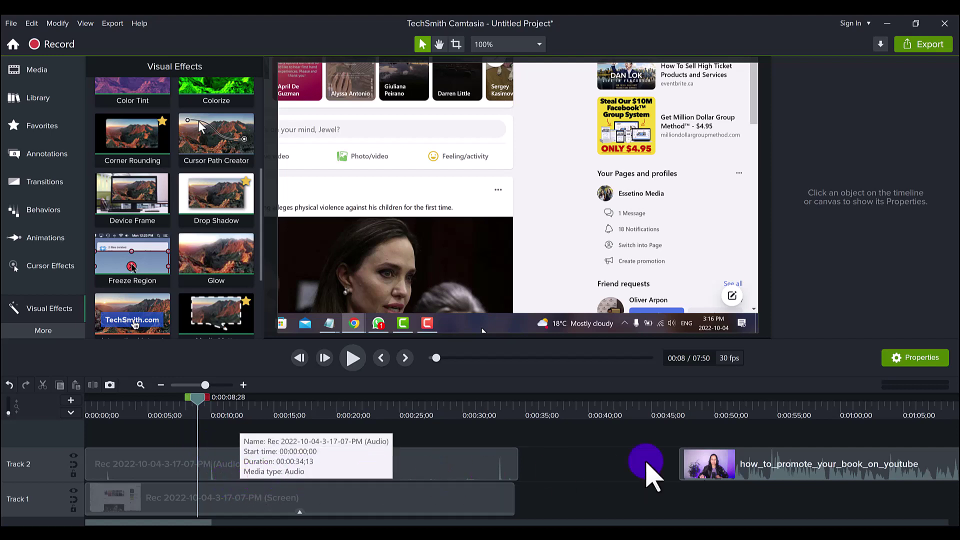
# - Move the playhead to about 0:58 in the talking-head clip, where the name card appears
pyautogui.click(762, 408)
pyautogui.moveTo(761, 411); pyautogui.dragTo(826, 408)
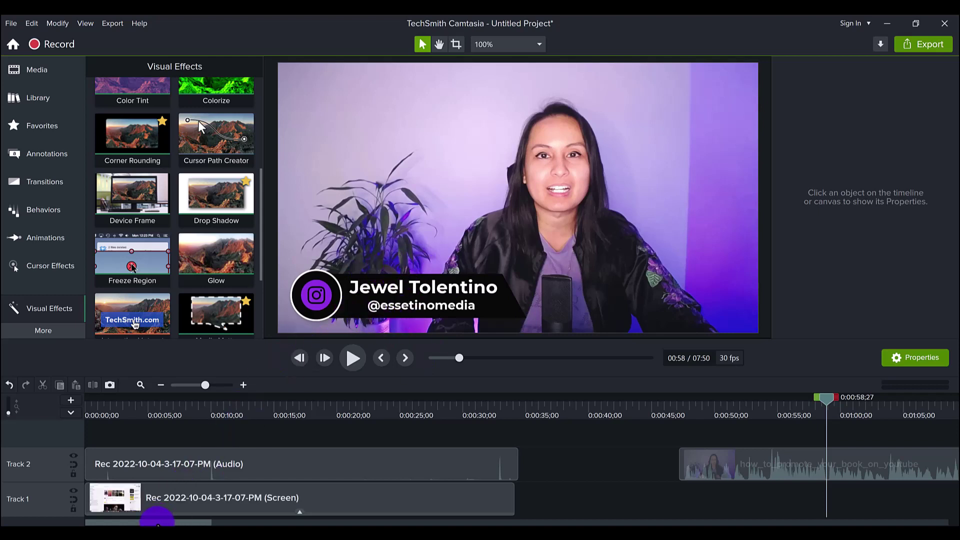
pyautogui.moveTo(164, 522); pyautogui.dragTo(227, 522)
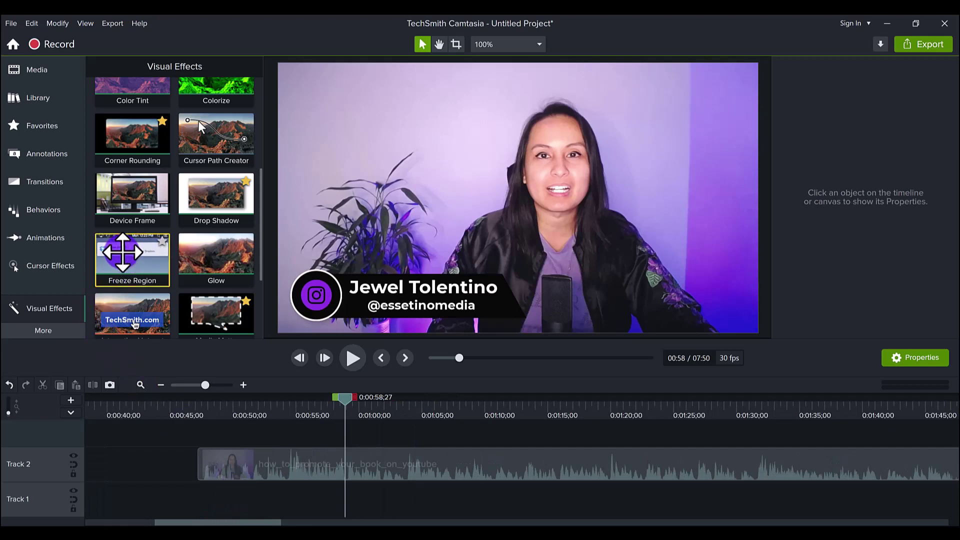
# - Apply Freeze Region to the talking-head clip and place a widened box over the lower-left name card
pyautogui.moveTo(123, 253); pyautogui.dragTo(343, 467)
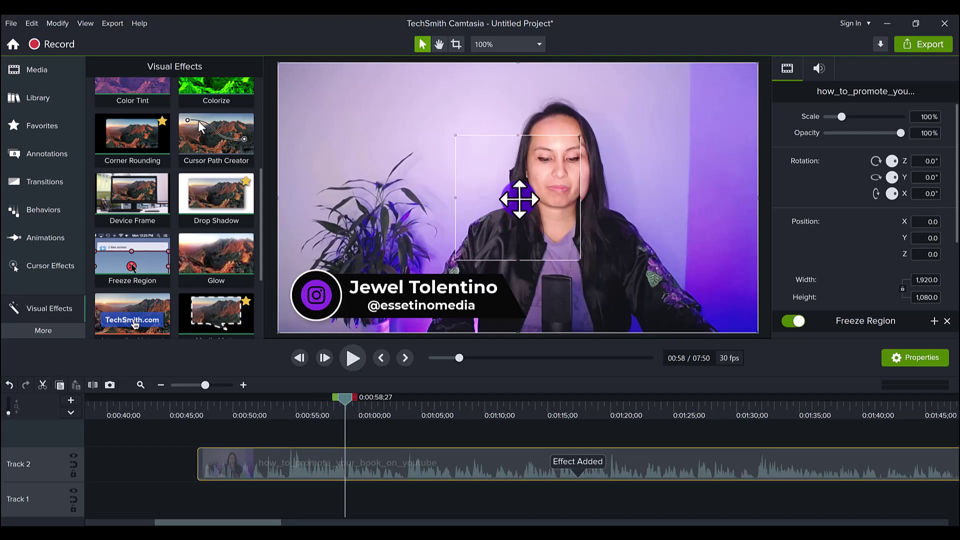
pyautogui.moveTo(499, 205); pyautogui.dragTo(346, 268)
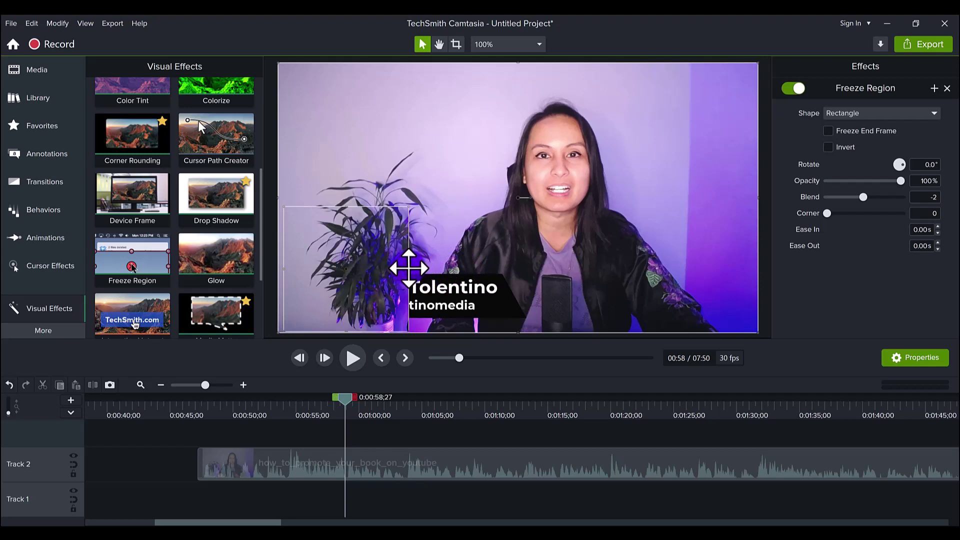
pyautogui.click(411, 269)
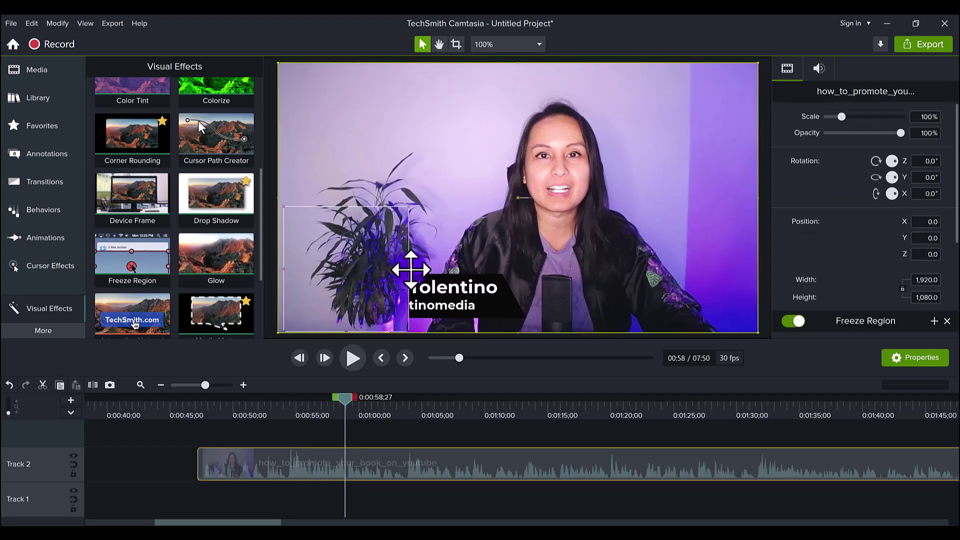
pyautogui.moveTo(411, 270); pyautogui.dragTo(512, 266)
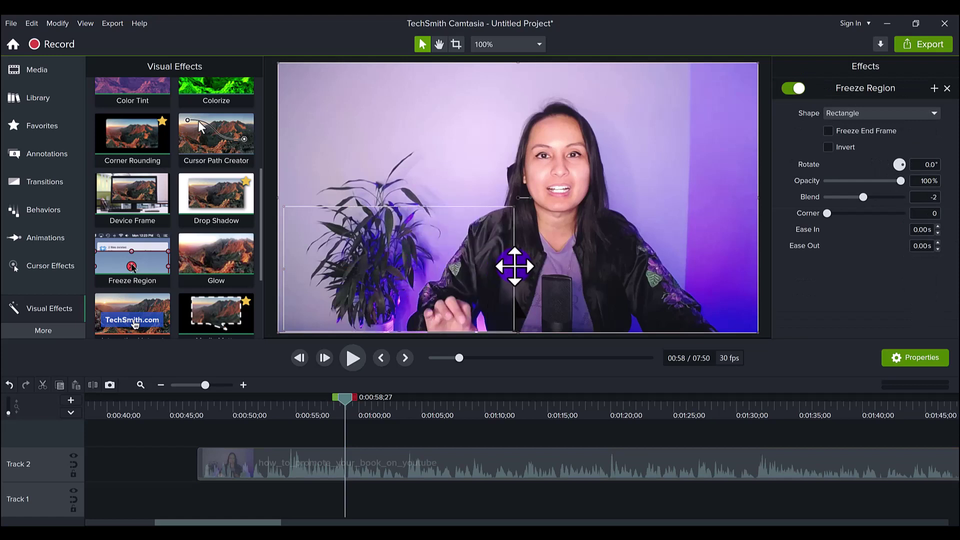
# - Restore the talking-head clip's Position Y to 0, keeping it at its original position
pyautogui.click(399, 208)
pyautogui.hotkey('ctrl', 'z')
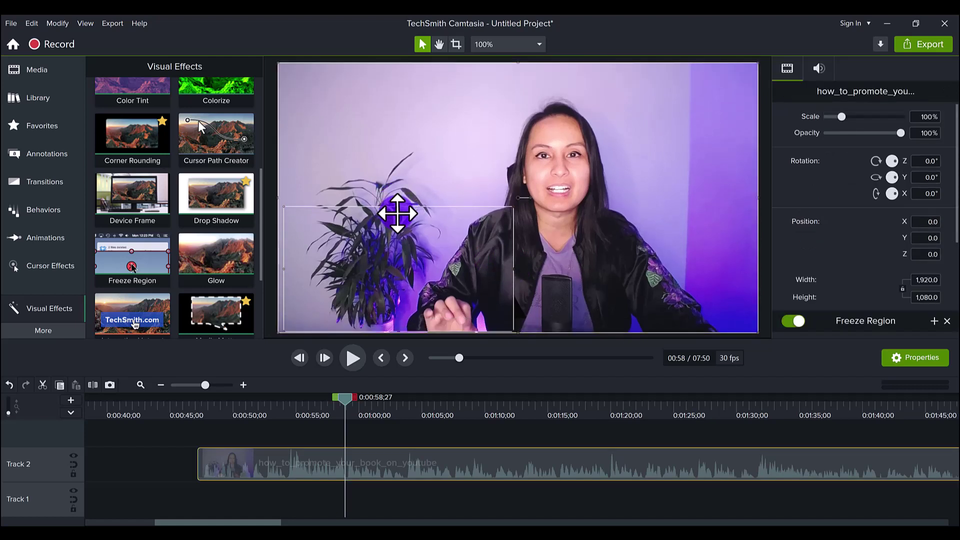
pyautogui.moveTo(398, 208); pyautogui.dragTo(377, 259)
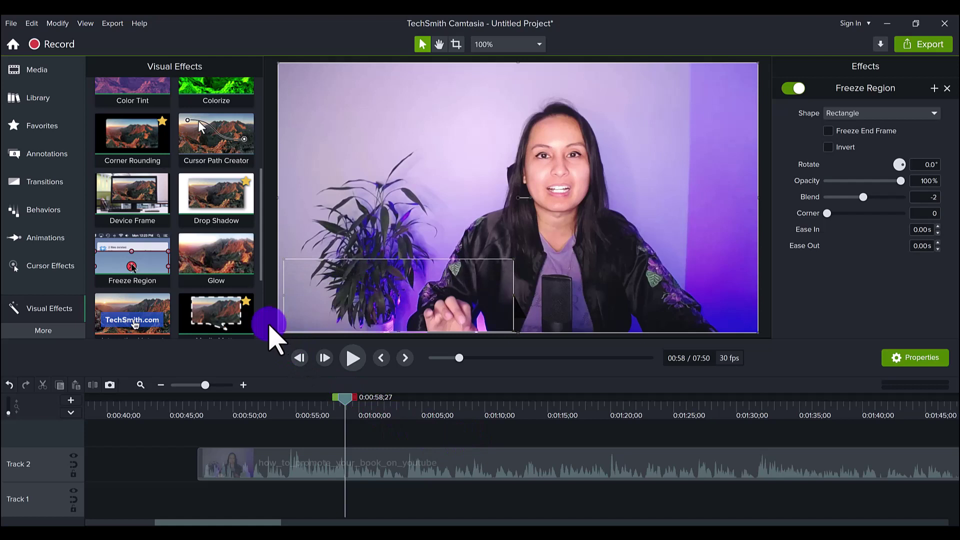
pyautogui.click(283, 440)
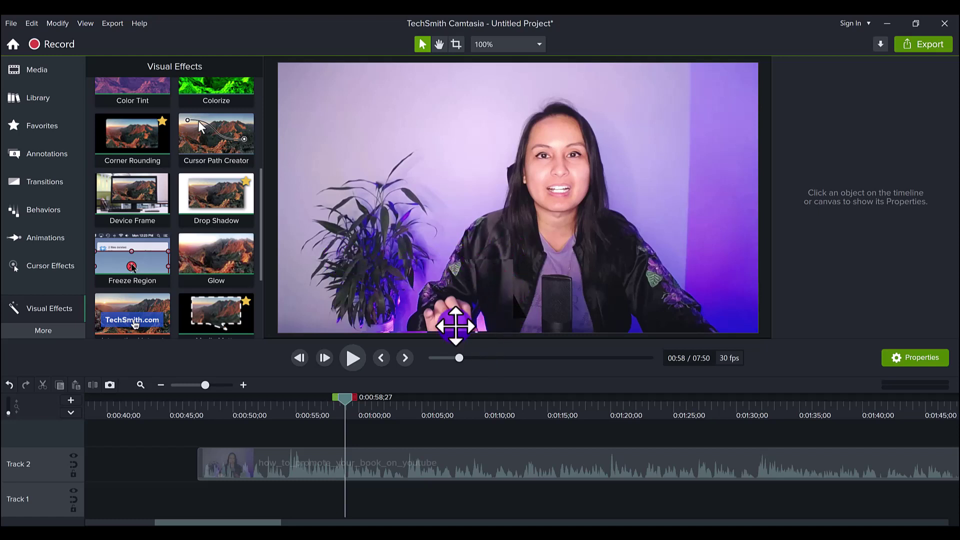
pyautogui.moveTo(298, 406)
pyautogui.mouseDown()
pyautogui.moveTo(608, 404)
pyautogui.moveTo(313, 411)
pyautogui.mouseUp()
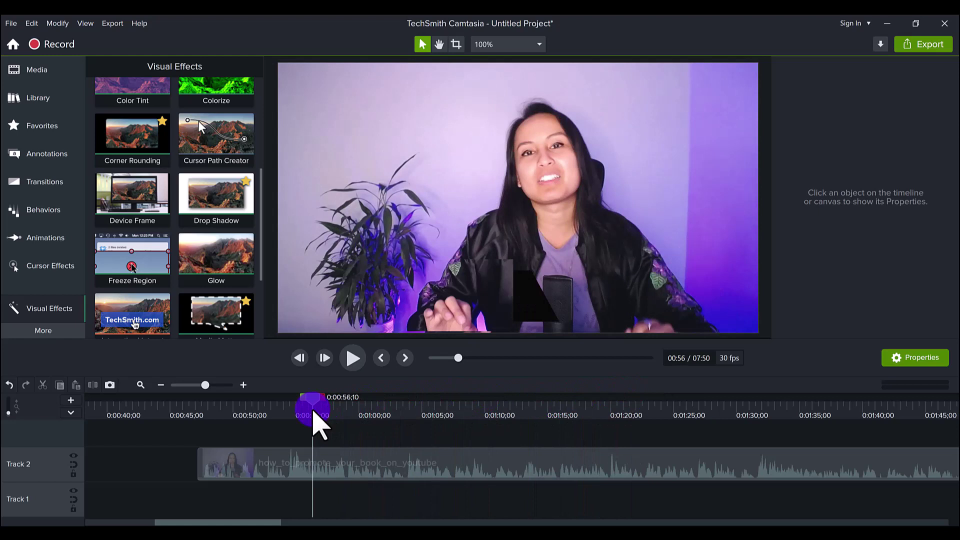
pyautogui.moveTo(313, 411)
pyautogui.mouseDown()
pyautogui.moveTo(339, 413)
pyautogui.moveTo(311, 398)
pyautogui.moveTo(381, 397)
pyautogui.moveTo(281, 406)
pyautogui.moveTo(303, 406)
pyautogui.mouseUp()
pyautogui.click(457, 302)
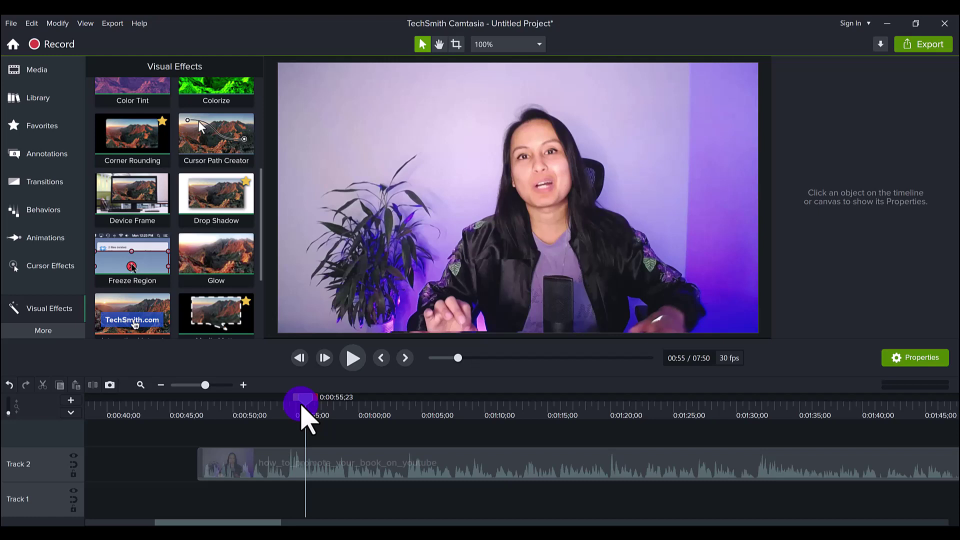
# - On the talking-head clip's Freeze Region, try Oval then revert to Rectangle, and toggle Freeze End Frame and Invert
pyautogui.click(429, 440)
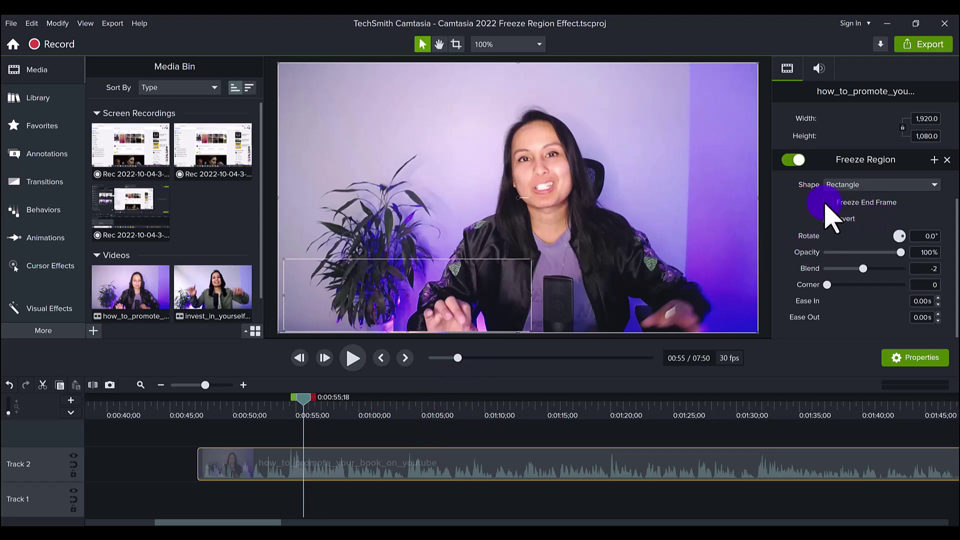
pyautogui.click(844, 186)
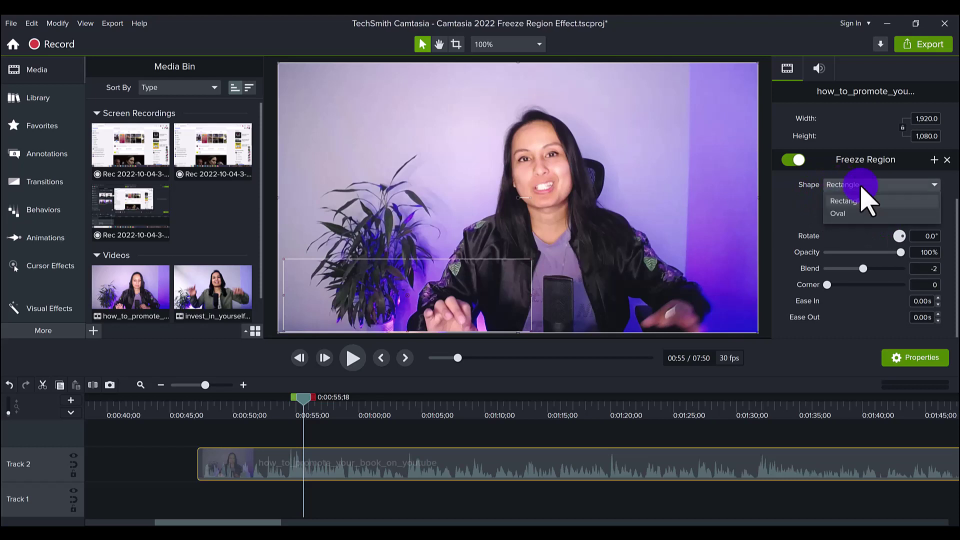
pyautogui.click(858, 214)
pyautogui.hotkey('ctrl', 'z')
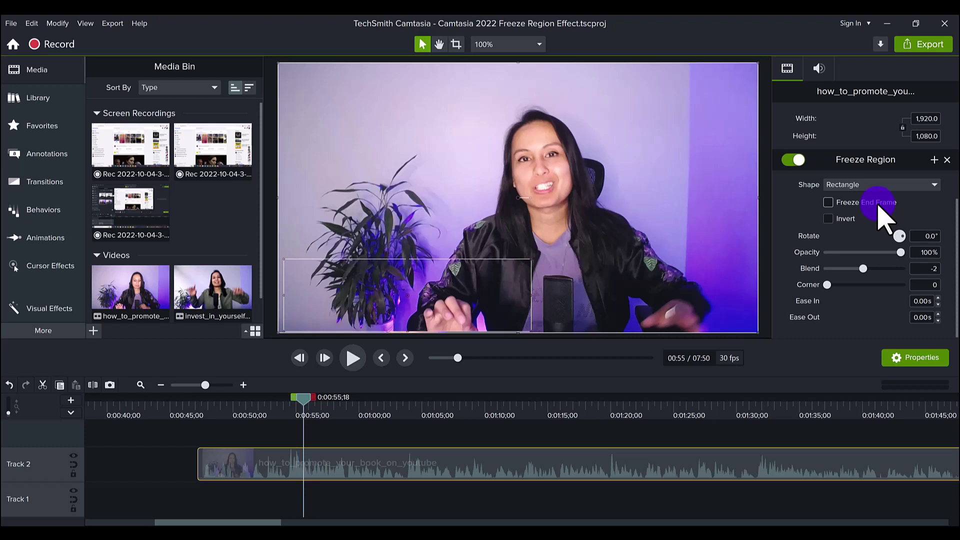
pyautogui.click(828, 202)
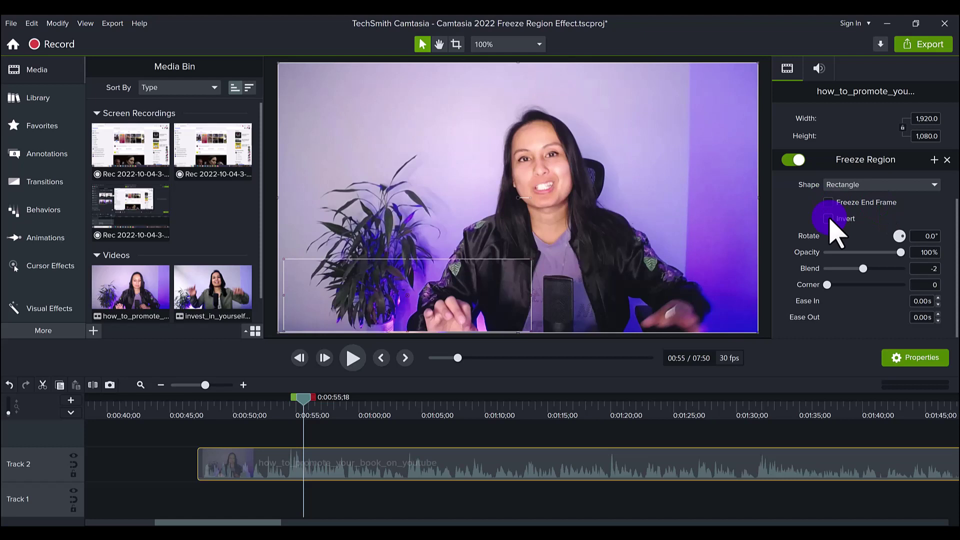
pyautogui.click(828, 219)
pyautogui.click(829, 219)
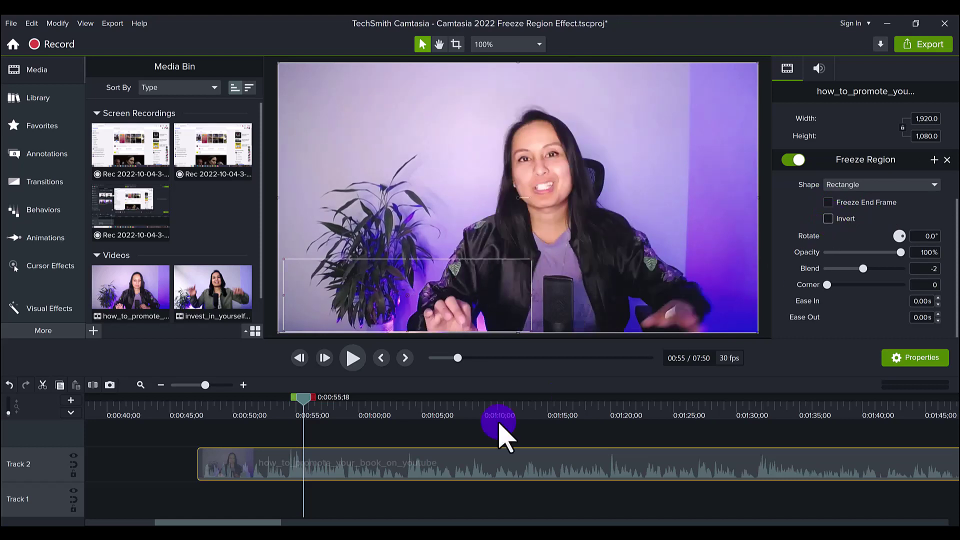
# - On the screencast's Freeze Region near 26 seconds, toggle Freeze End Frame and switch Invert on and back off
pyautogui.moveTo(191, 522); pyautogui.dragTo(107, 521)
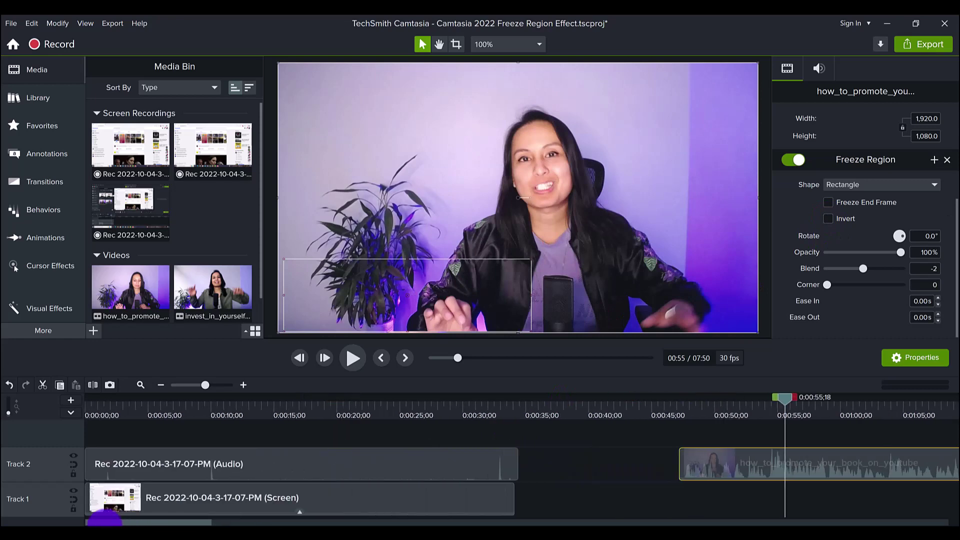
pyautogui.click(310, 495)
pyautogui.click(424, 402)
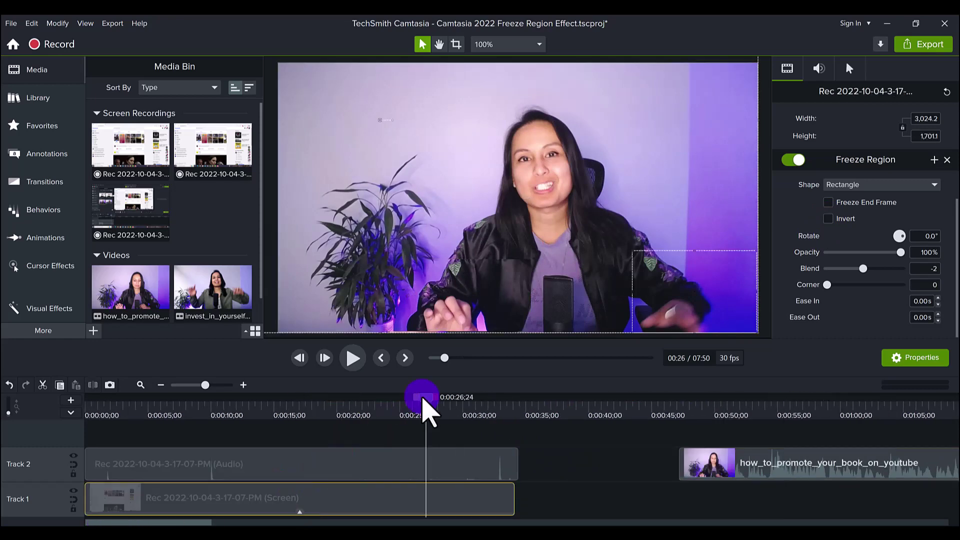
pyautogui.click(832, 202)
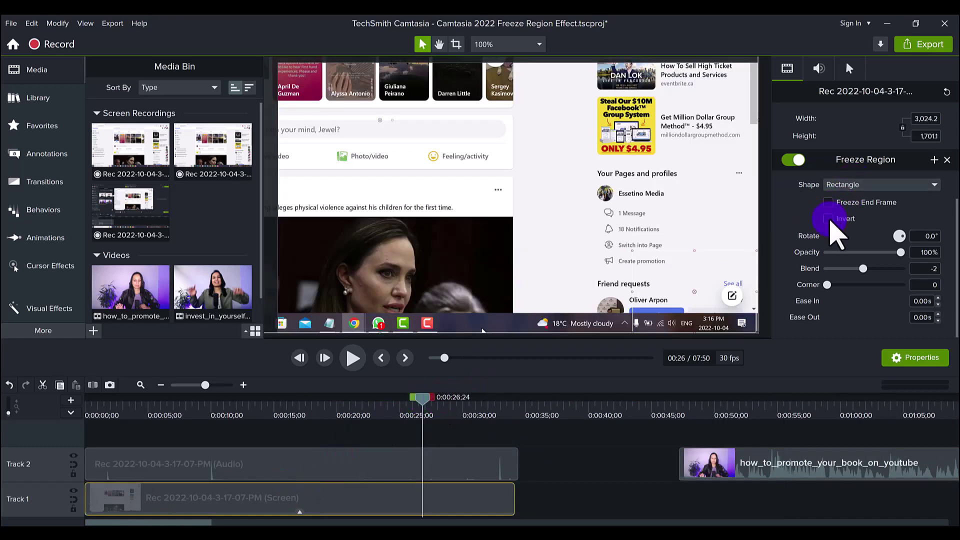
pyautogui.click(829, 219)
pyautogui.click(829, 219)
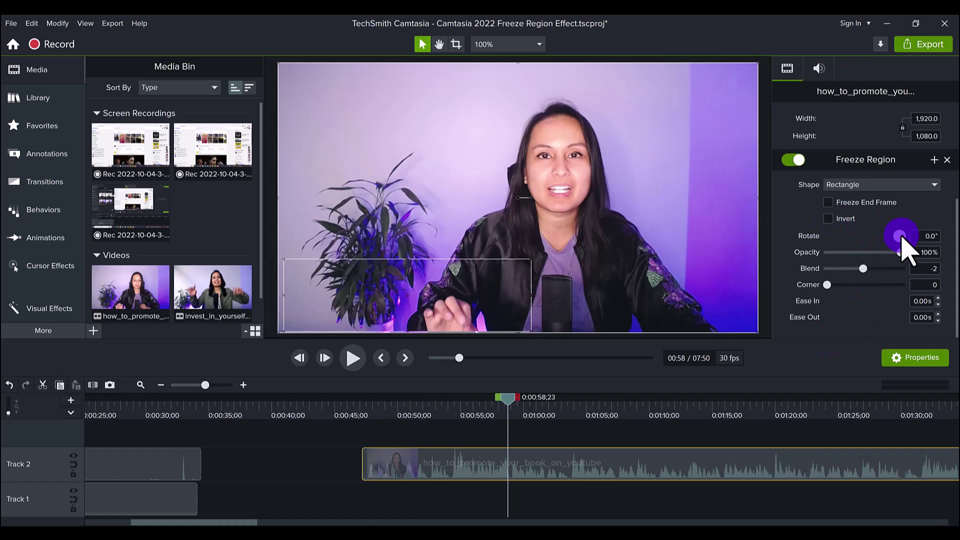
pyautogui.moveTo(902, 239); pyautogui.dragTo(810, 288)
pyautogui.hotkey('ctrl', 'z')
pyautogui.click(827, 285)
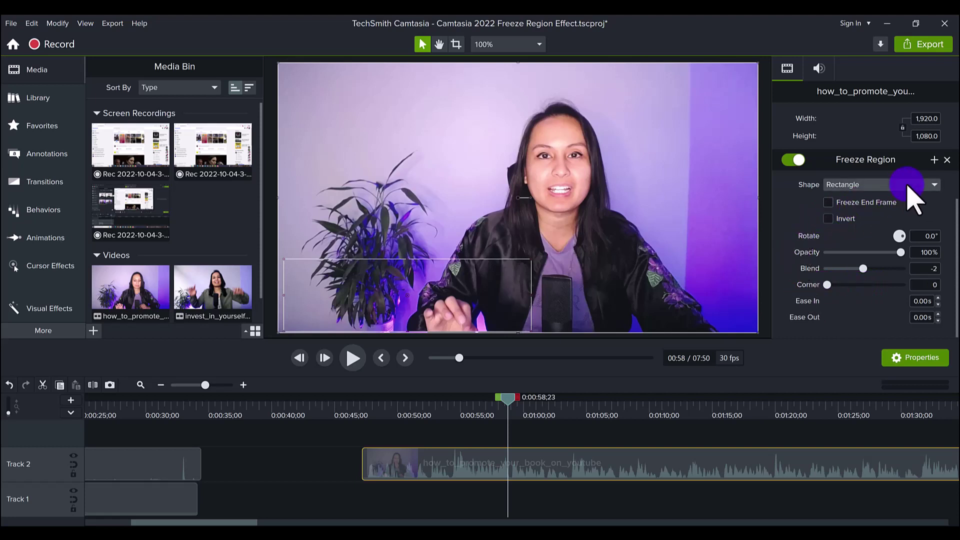